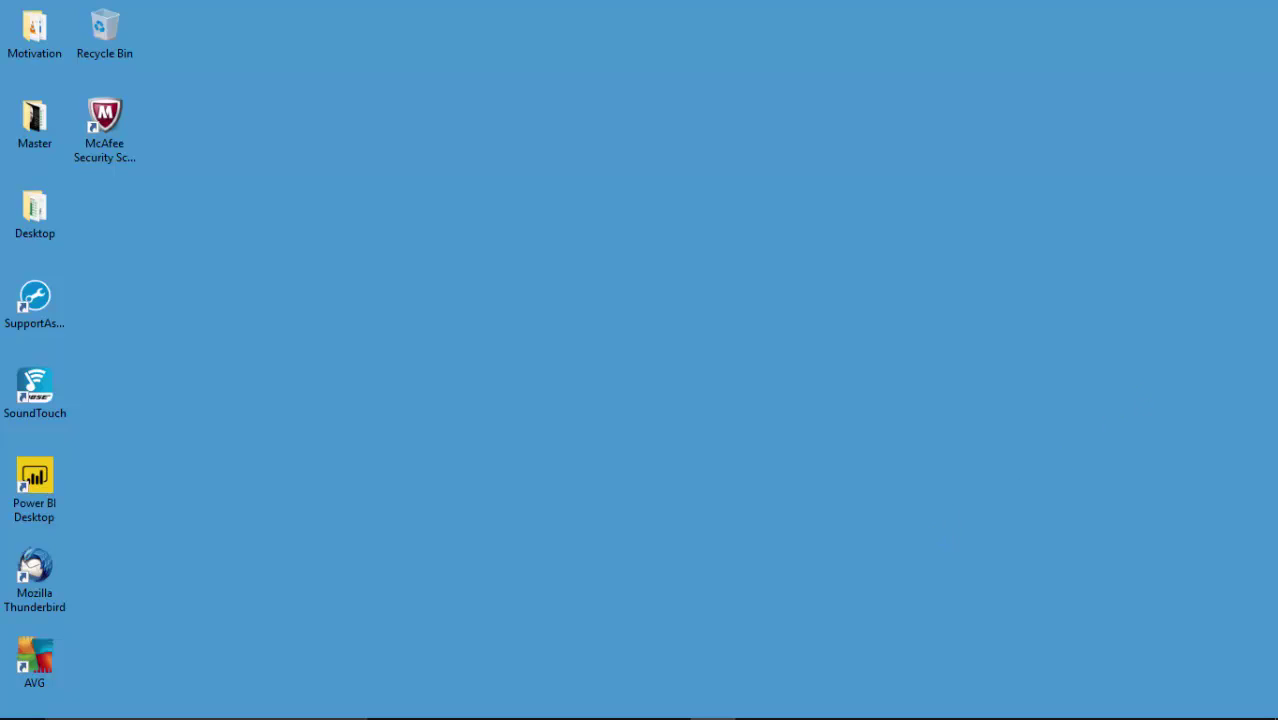
Step: Switch from the Customer workbook to Sales and step across the first sale to its Sales Units
click(667, 701)
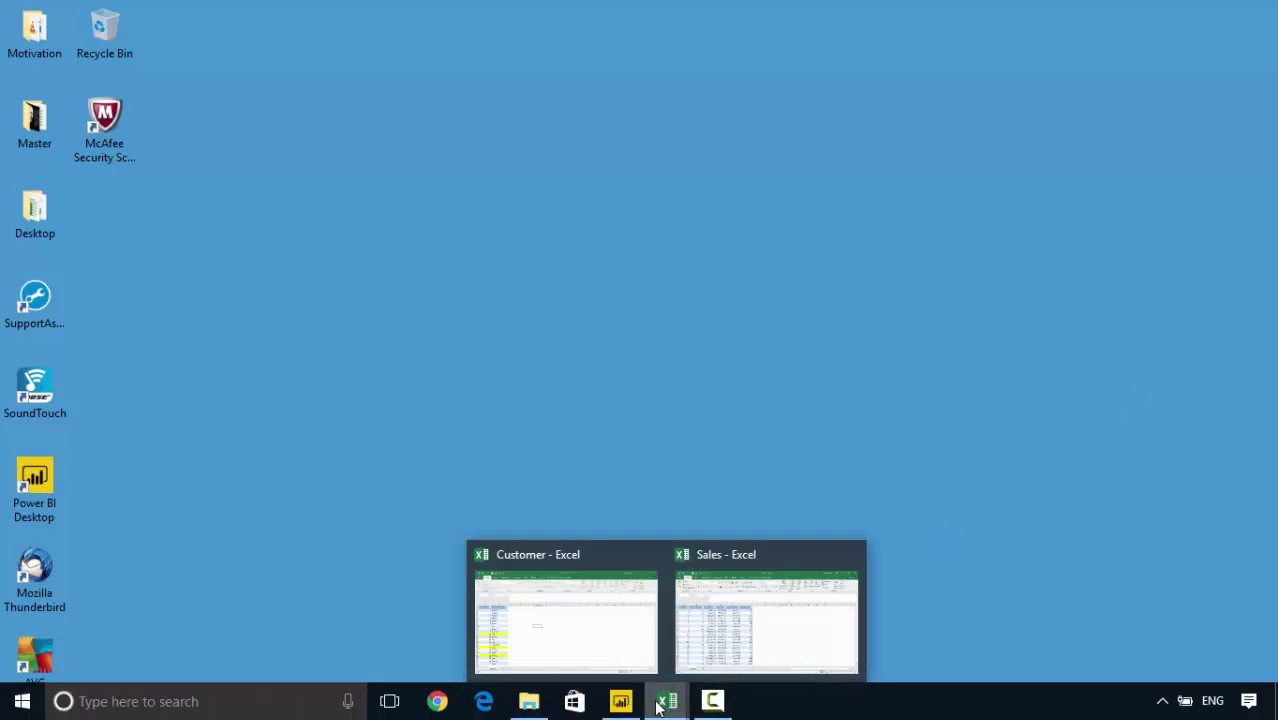
click(575, 617)
click(667, 701)
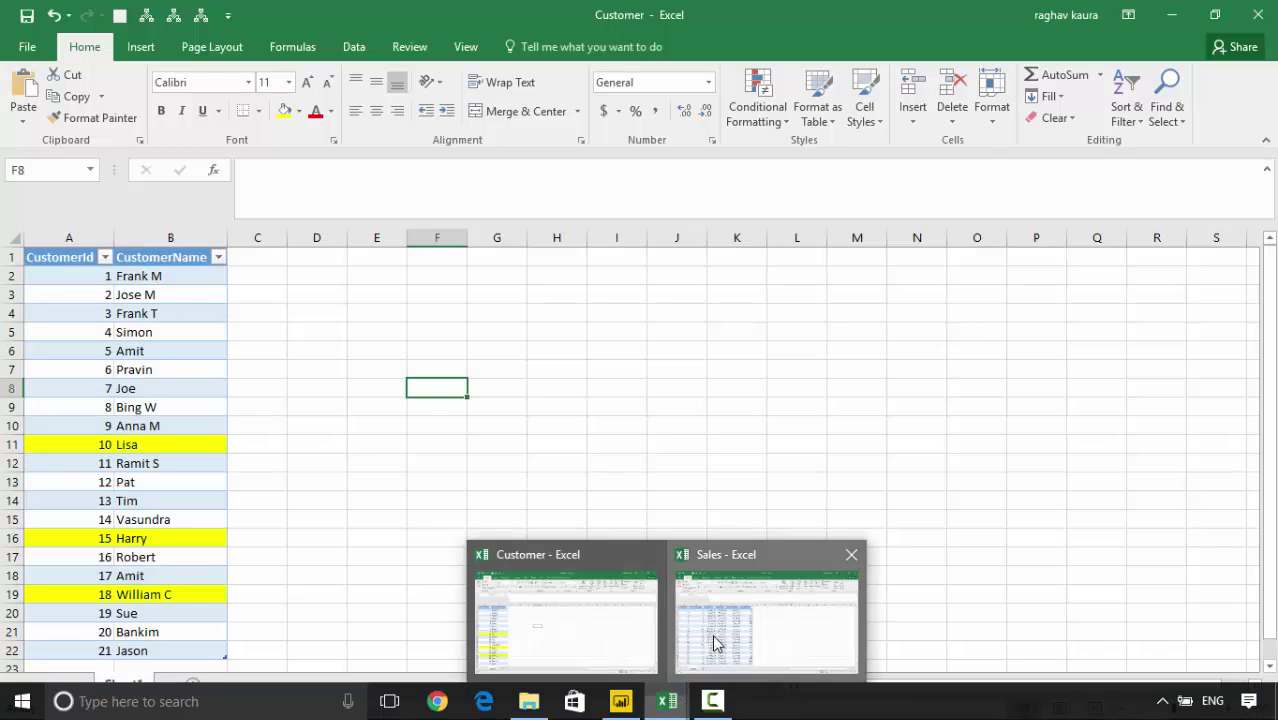
click(716, 643)
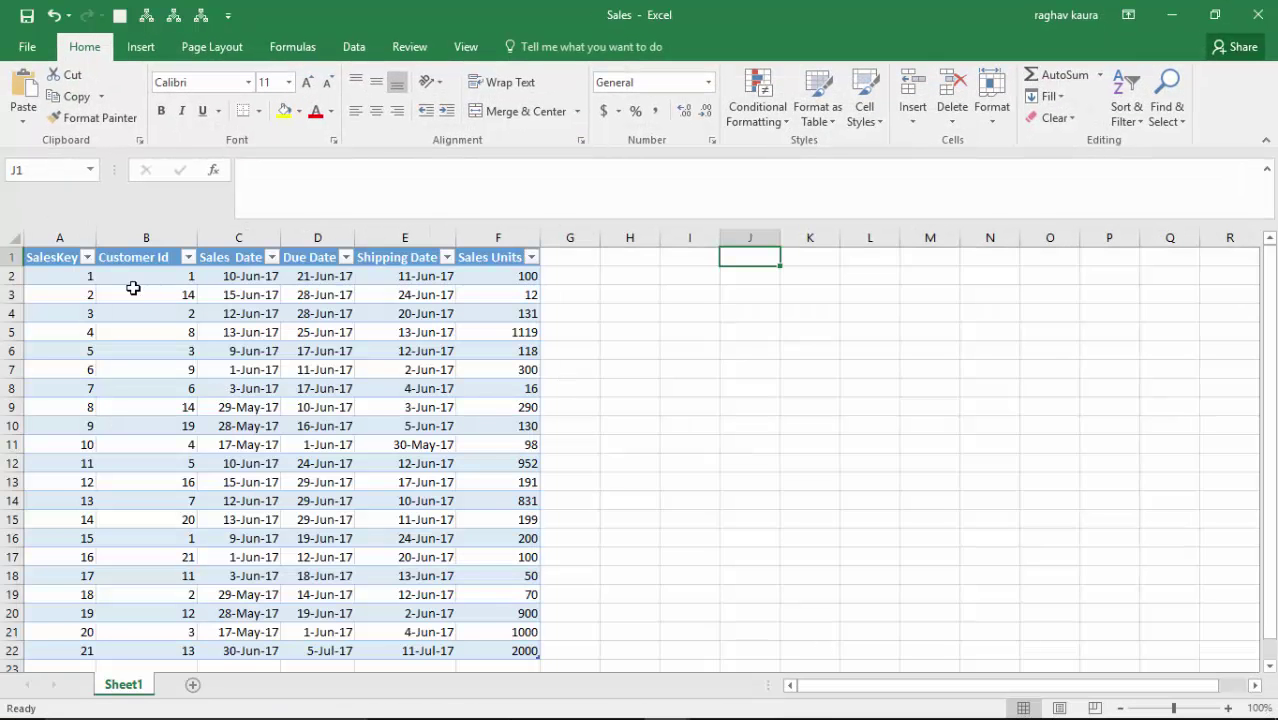
click(64, 277)
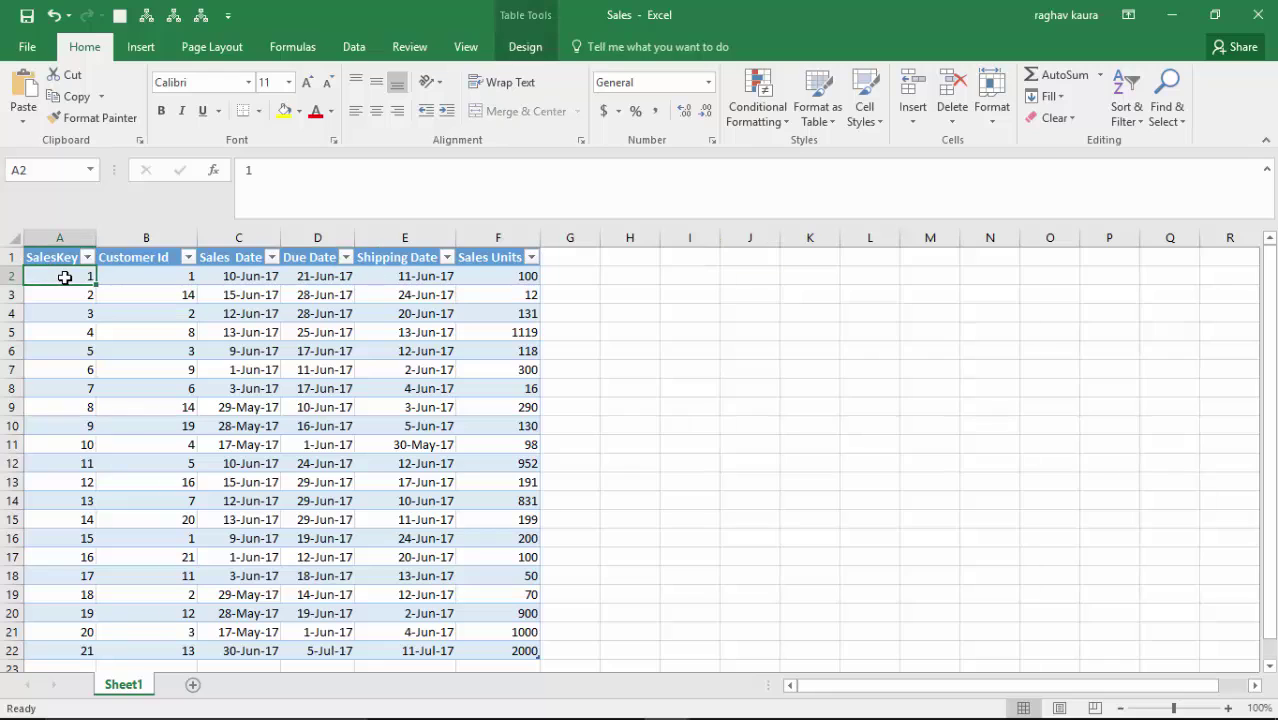
key(Right)
key(Right)
key(Right)
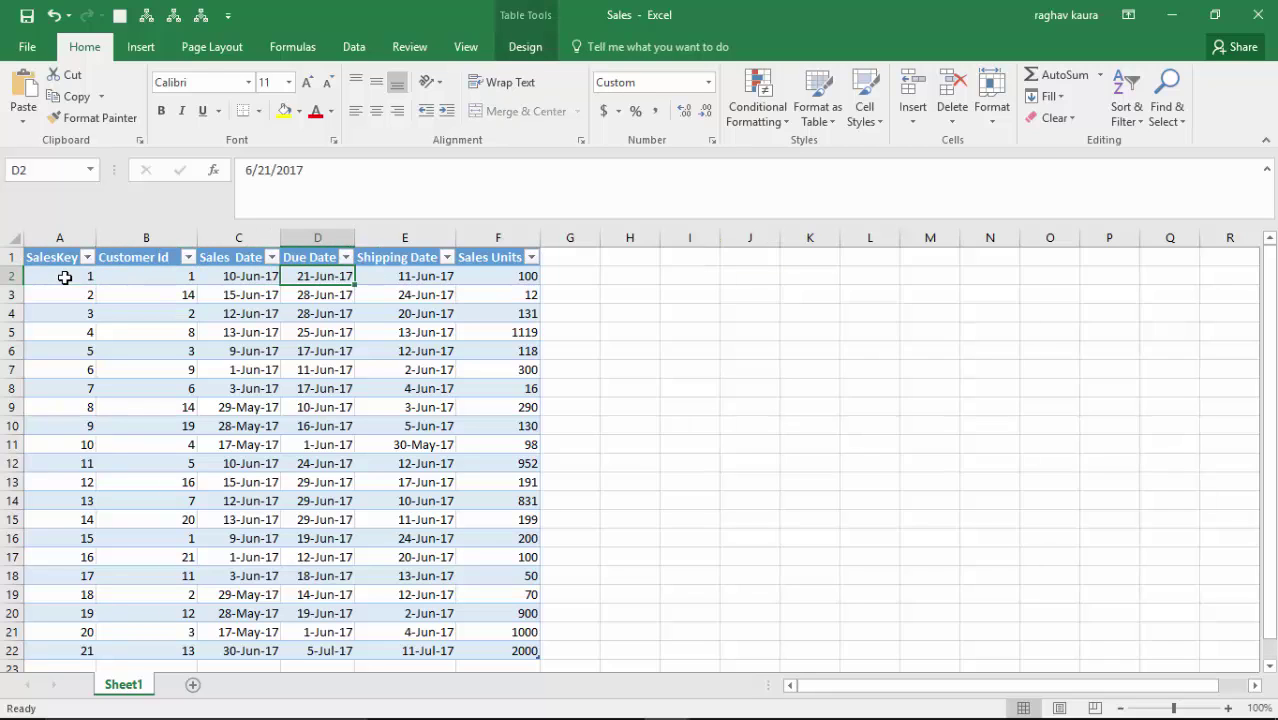
key(Right)
key(Right)
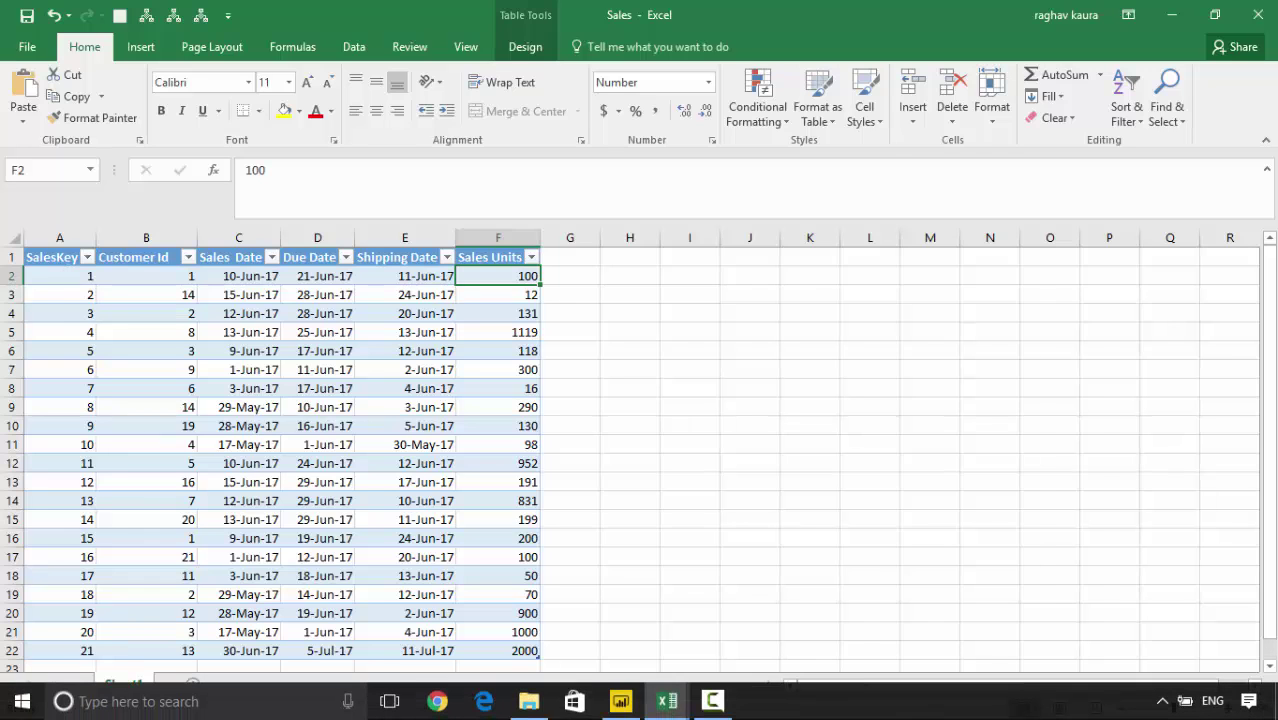
mouse_move(668, 701)
click(608, 654)
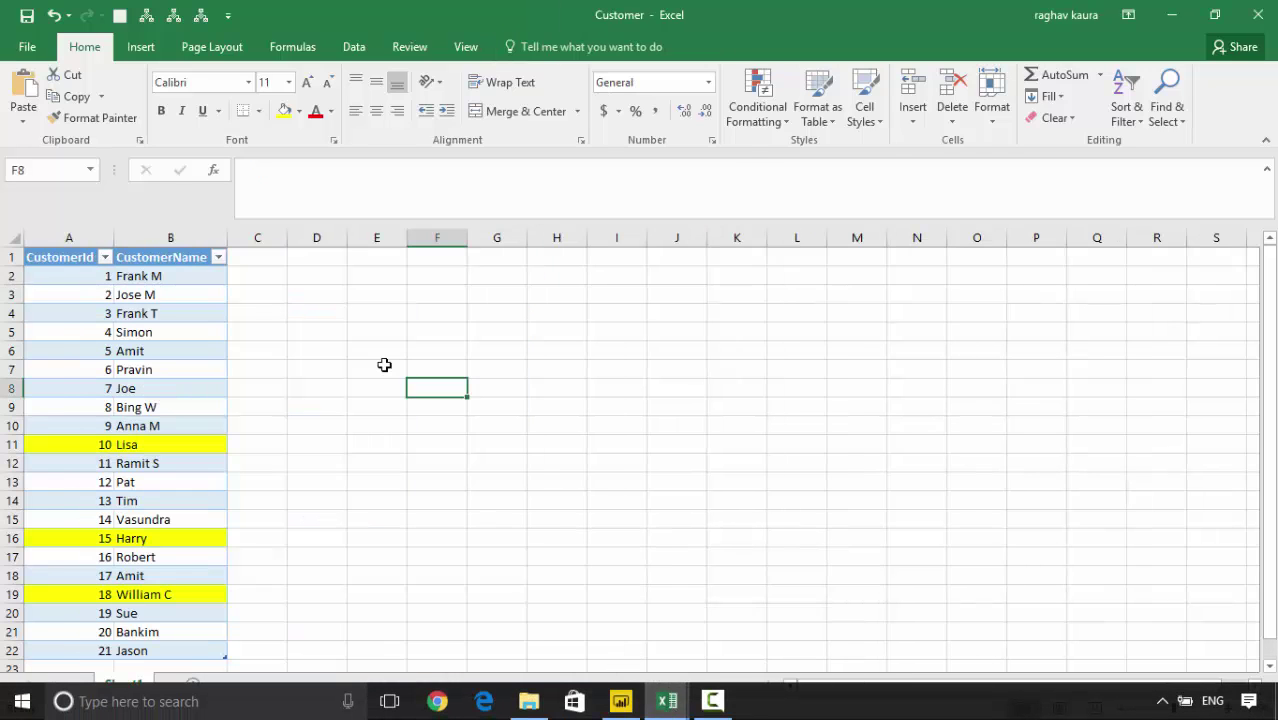
click(160, 283)
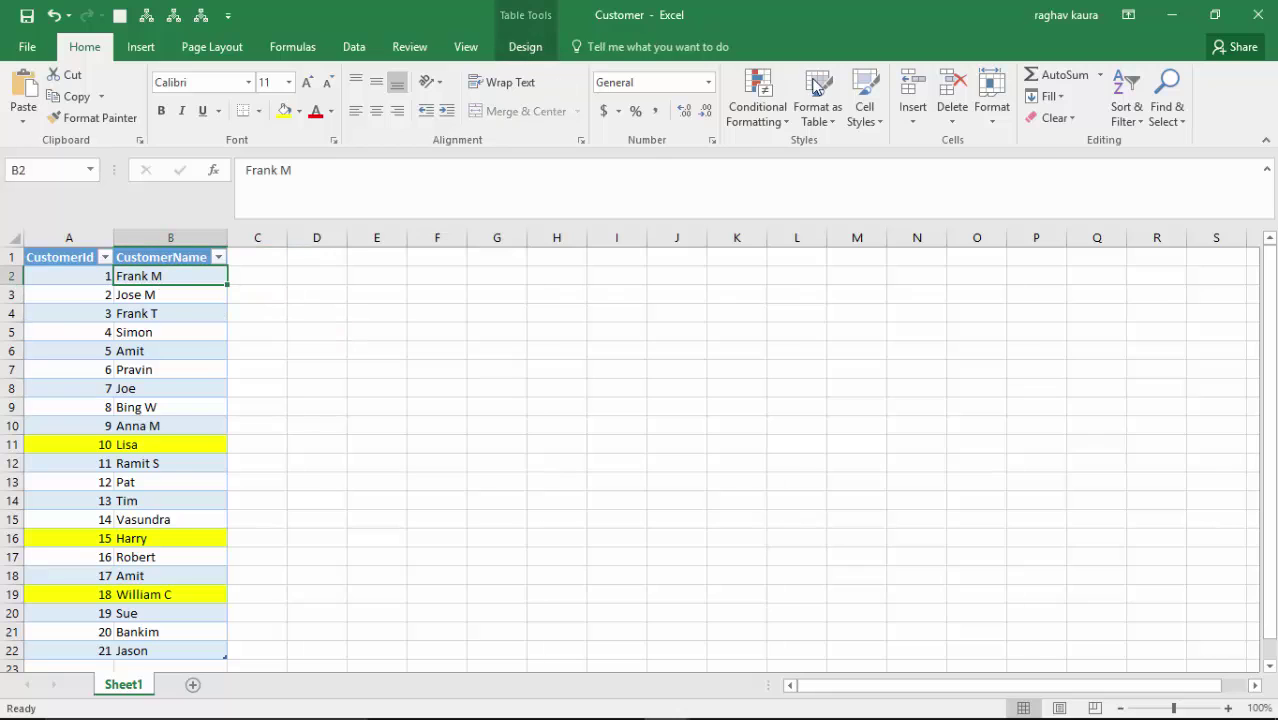
click(1173, 22)
drag(143, 285, 130, 556)
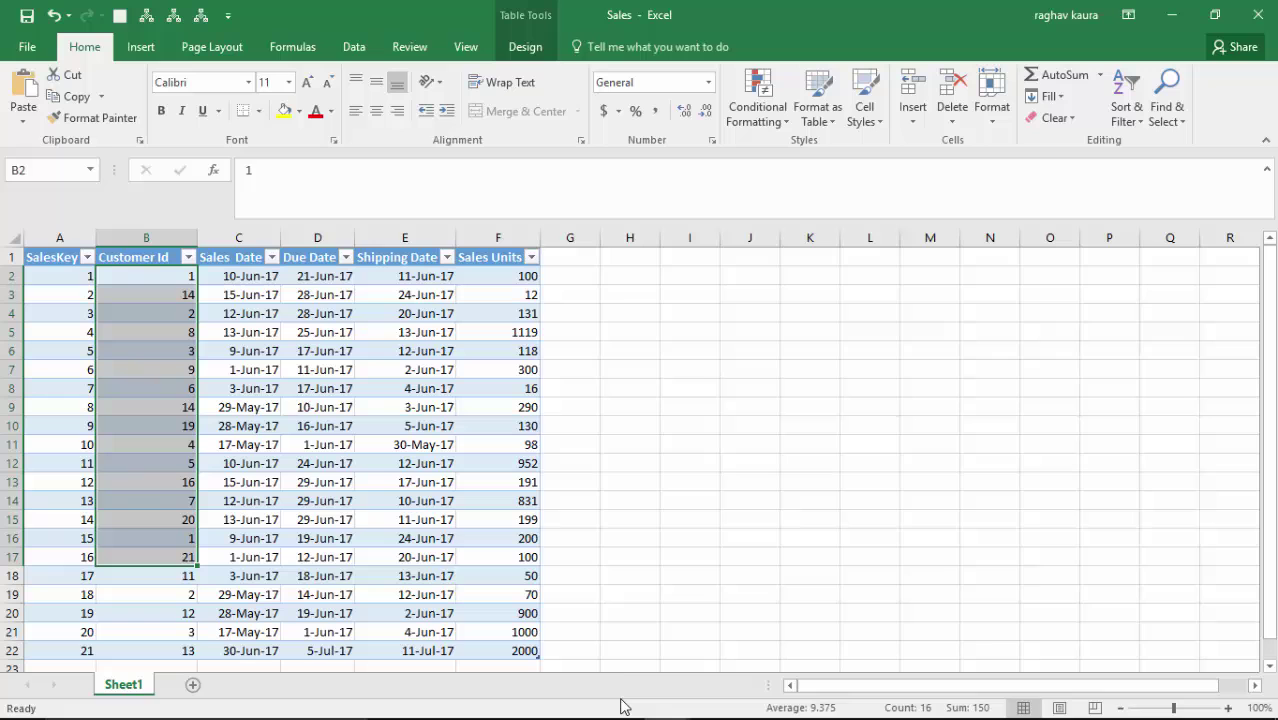
Step: In the Customer workbook, mark Lisa, Harry (id 15) and William C as customers without sales
click(659, 707)
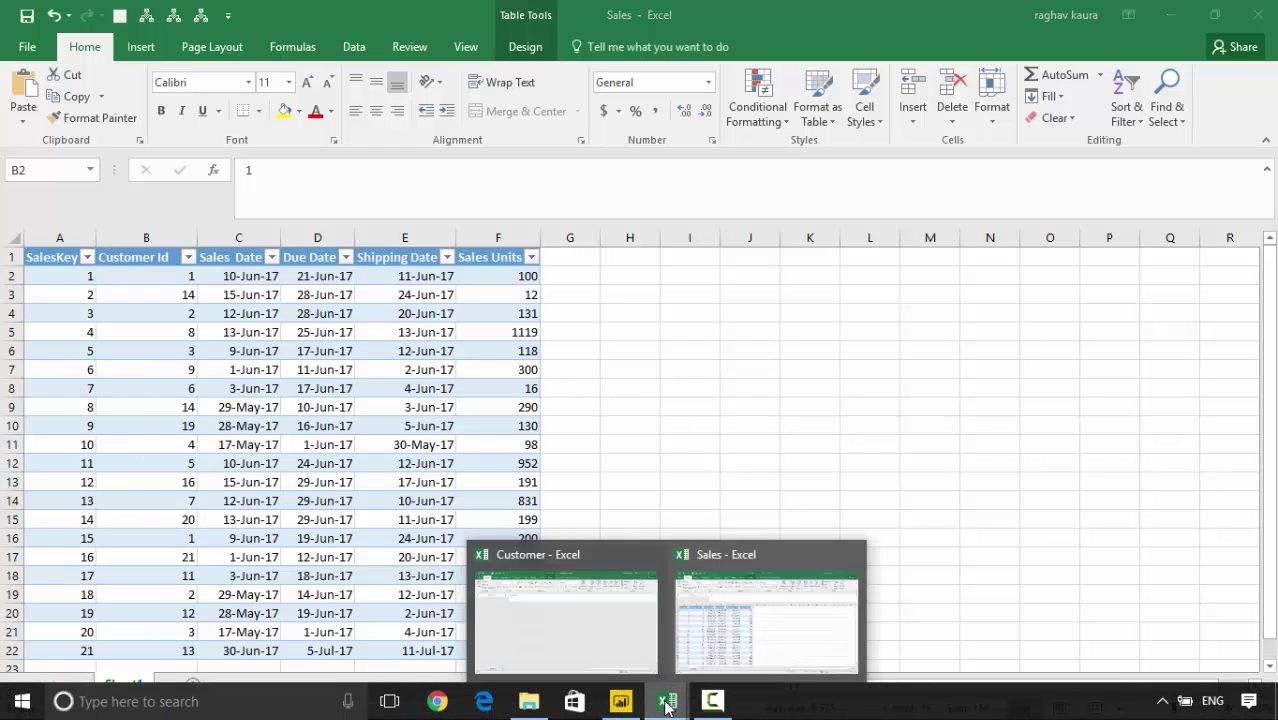
click(592, 608)
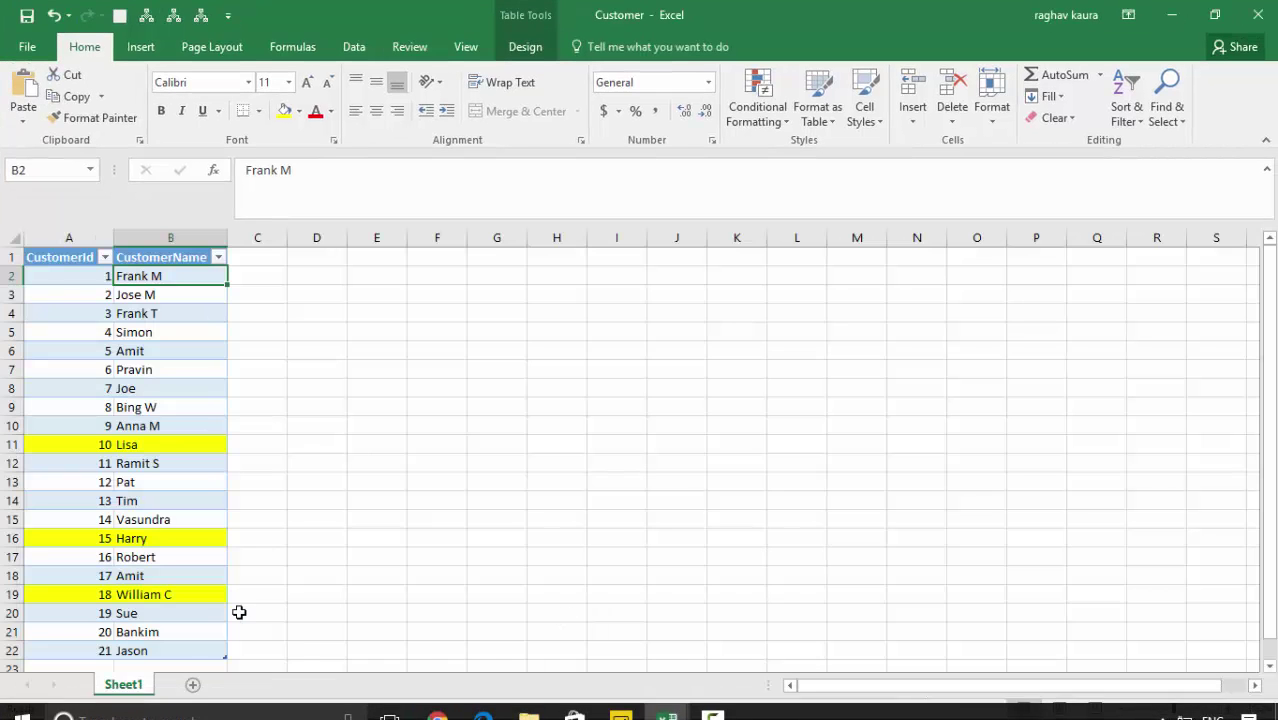
drag(80, 443, 143, 443)
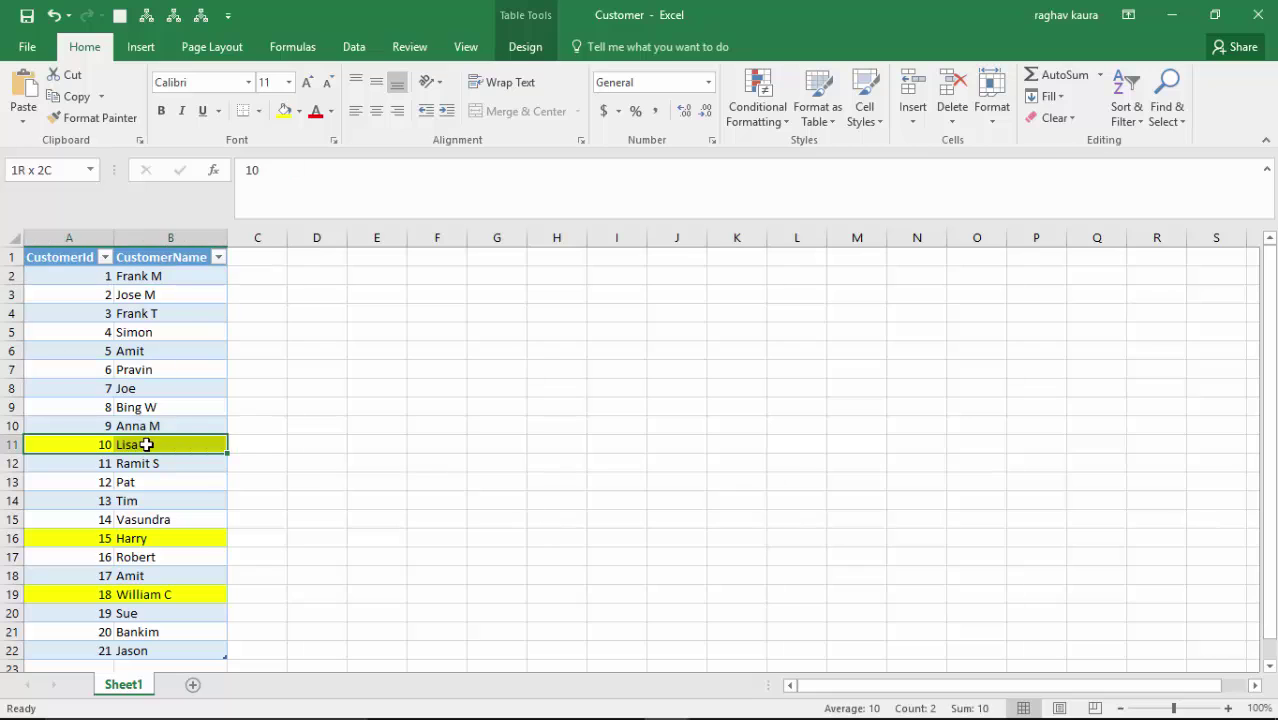
click(82, 540)
drag(82, 540, 157, 536)
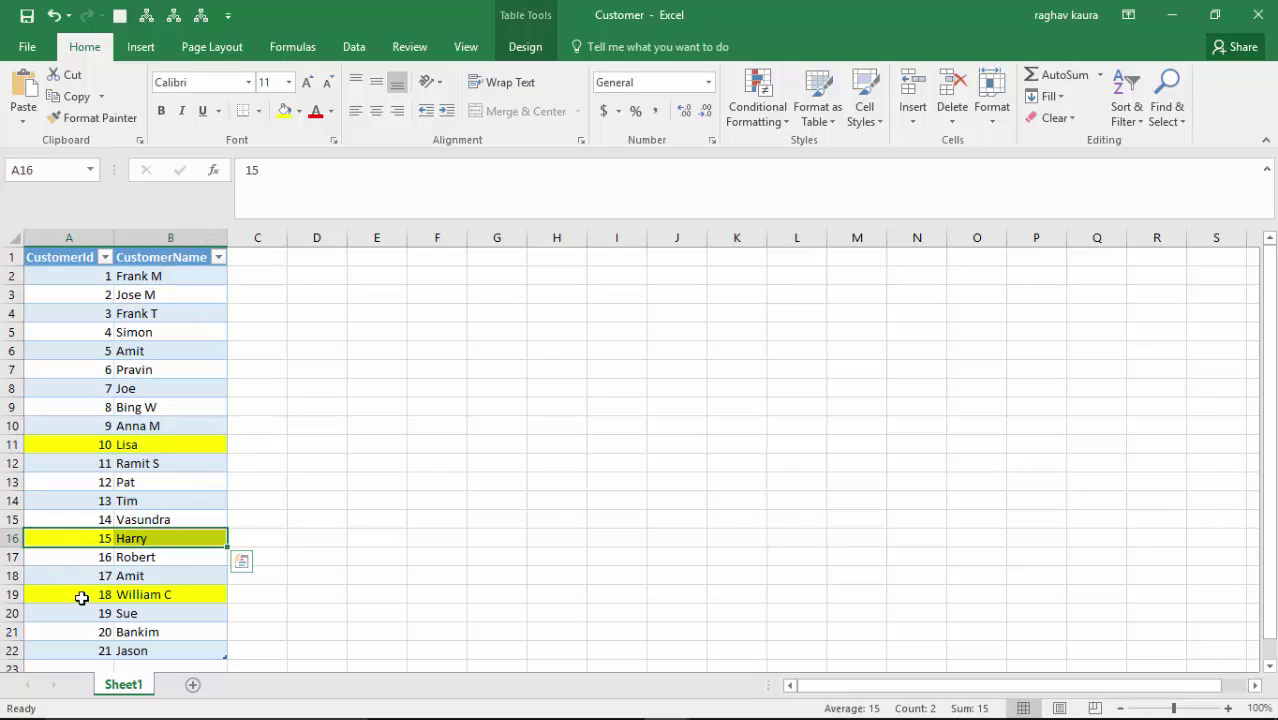
drag(86, 596, 168, 594)
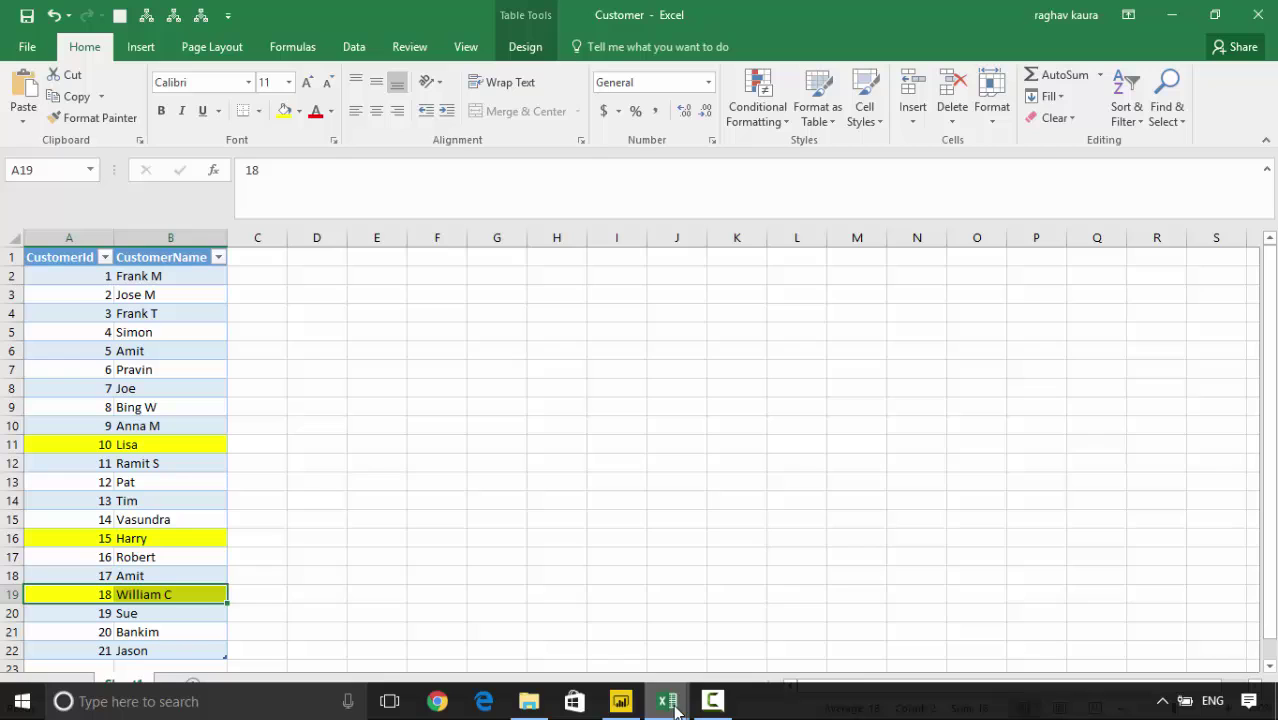
drag(89, 443, 157, 443)
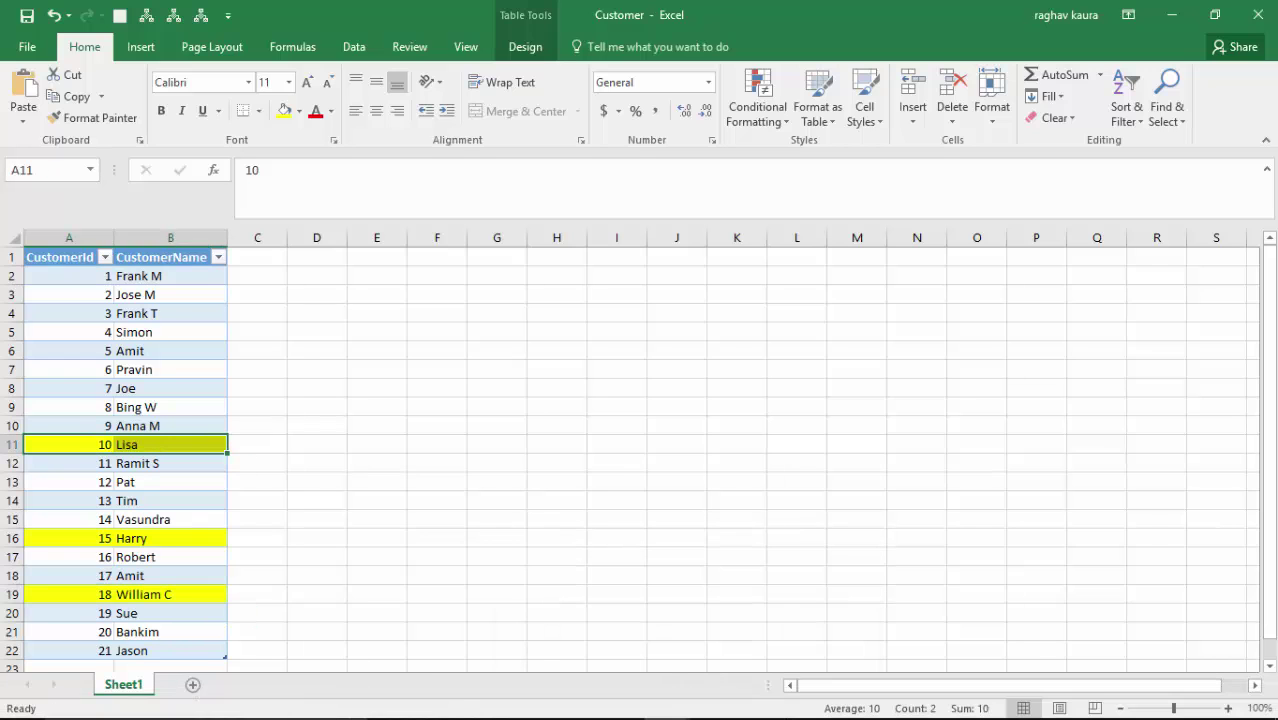
Step: Select all Customer Id values in the Sales table, then minimize the Customer workbook
click(677, 705)
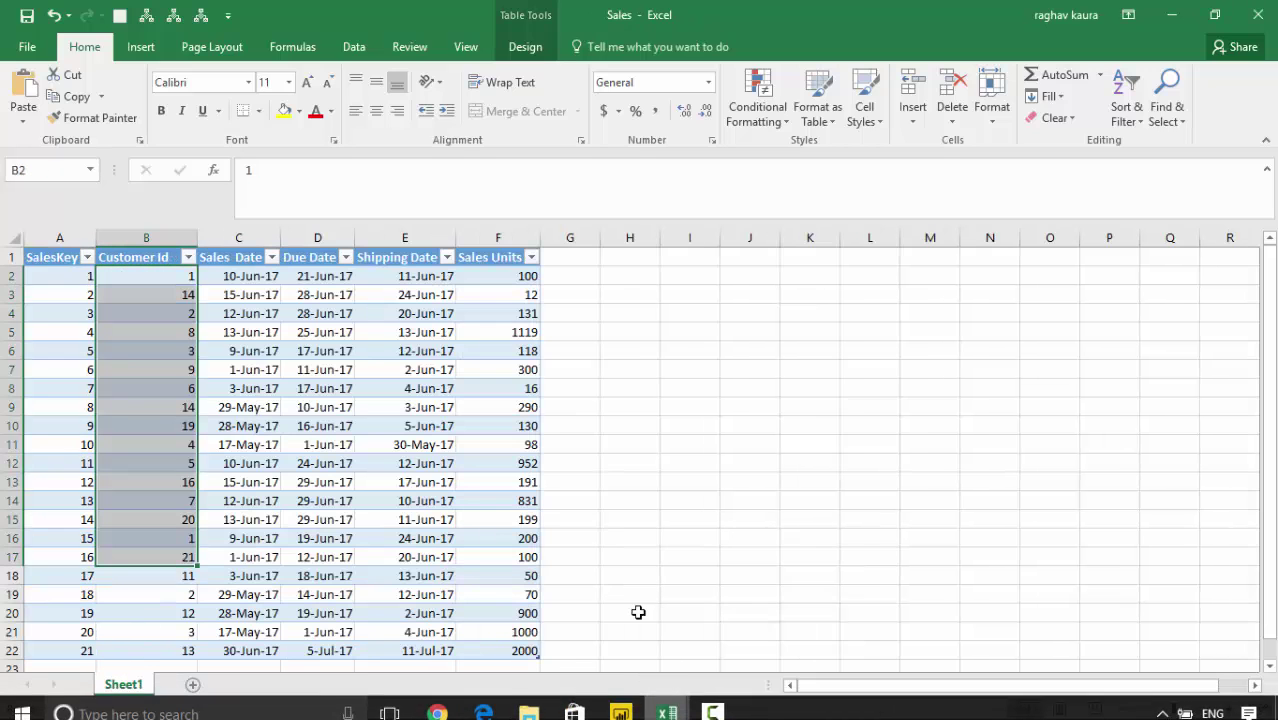
click(716, 620)
drag(145, 272, 163, 663)
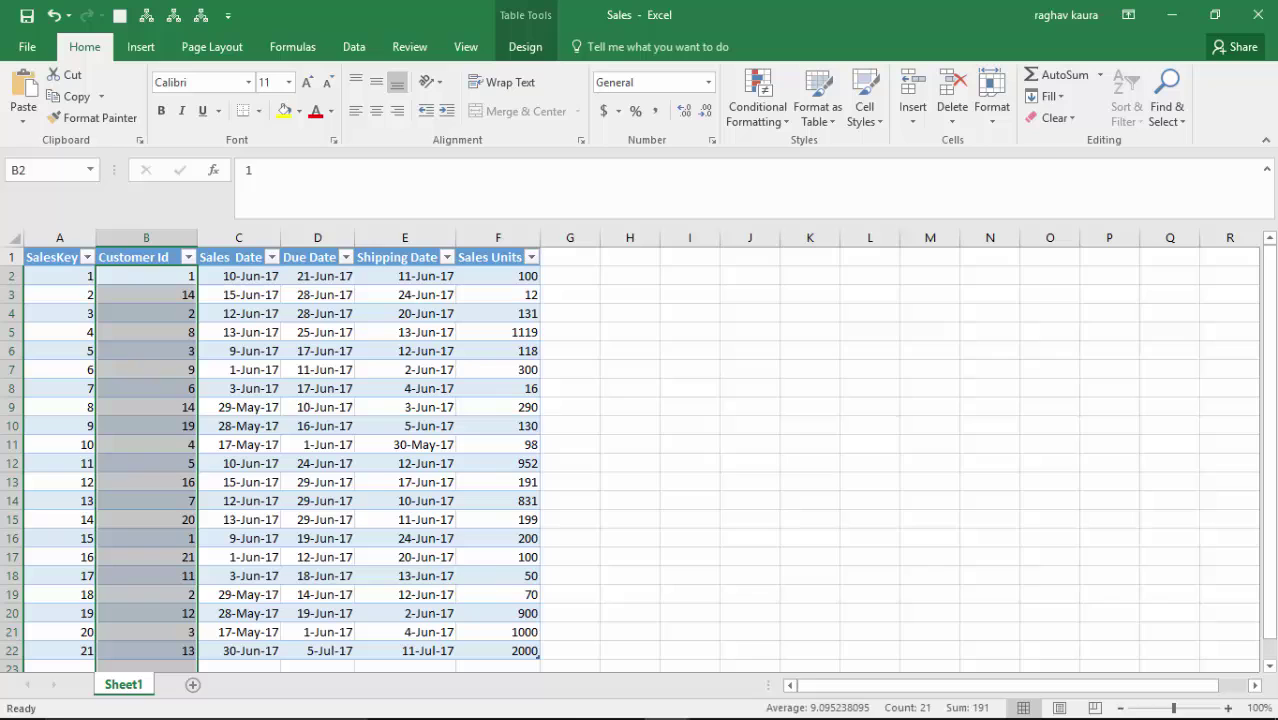
mouse_move(668, 712)
click(582, 513)
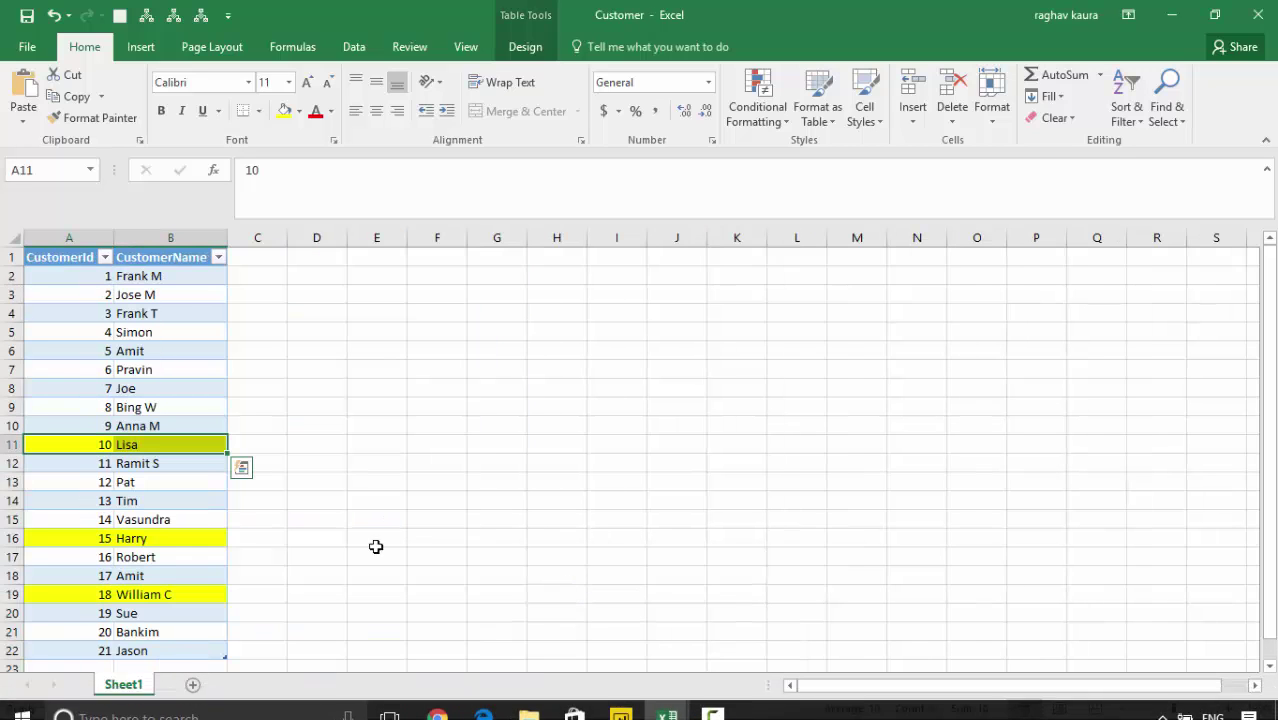
click(1168, 17)
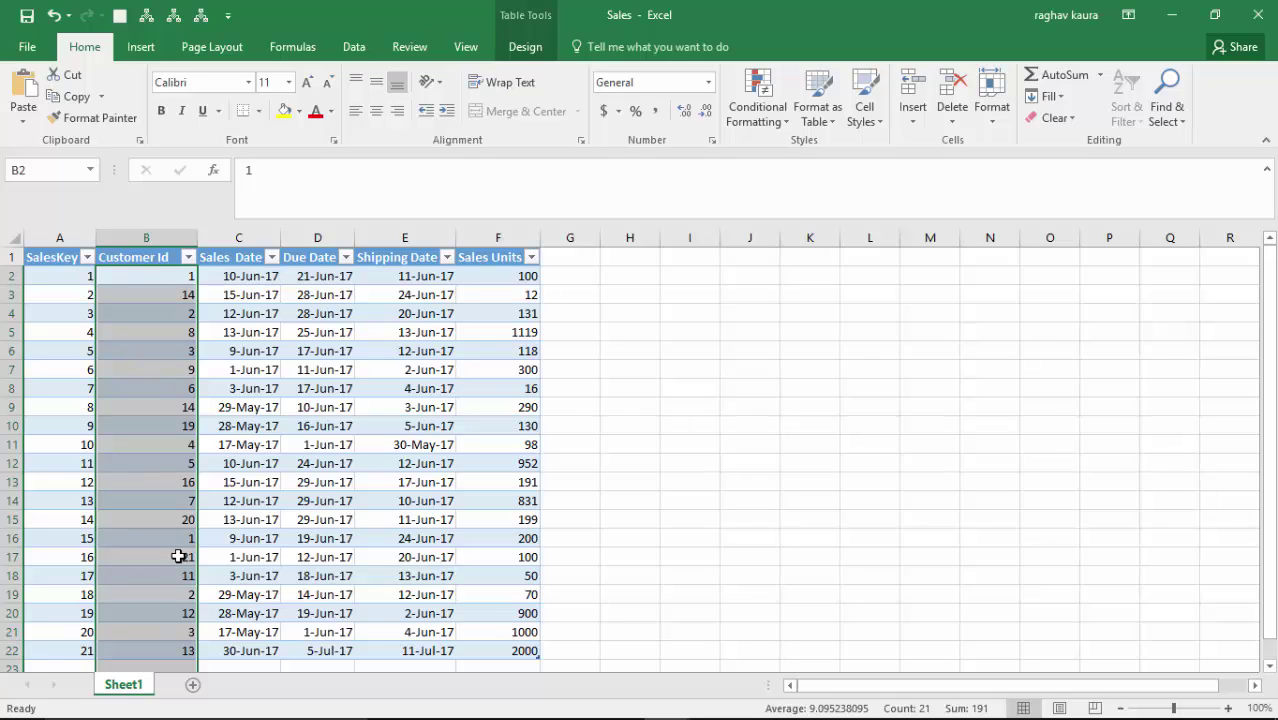
Step: Return to Power BI and view the 21 rows of the Sales table in Data view
click(1173, 17)
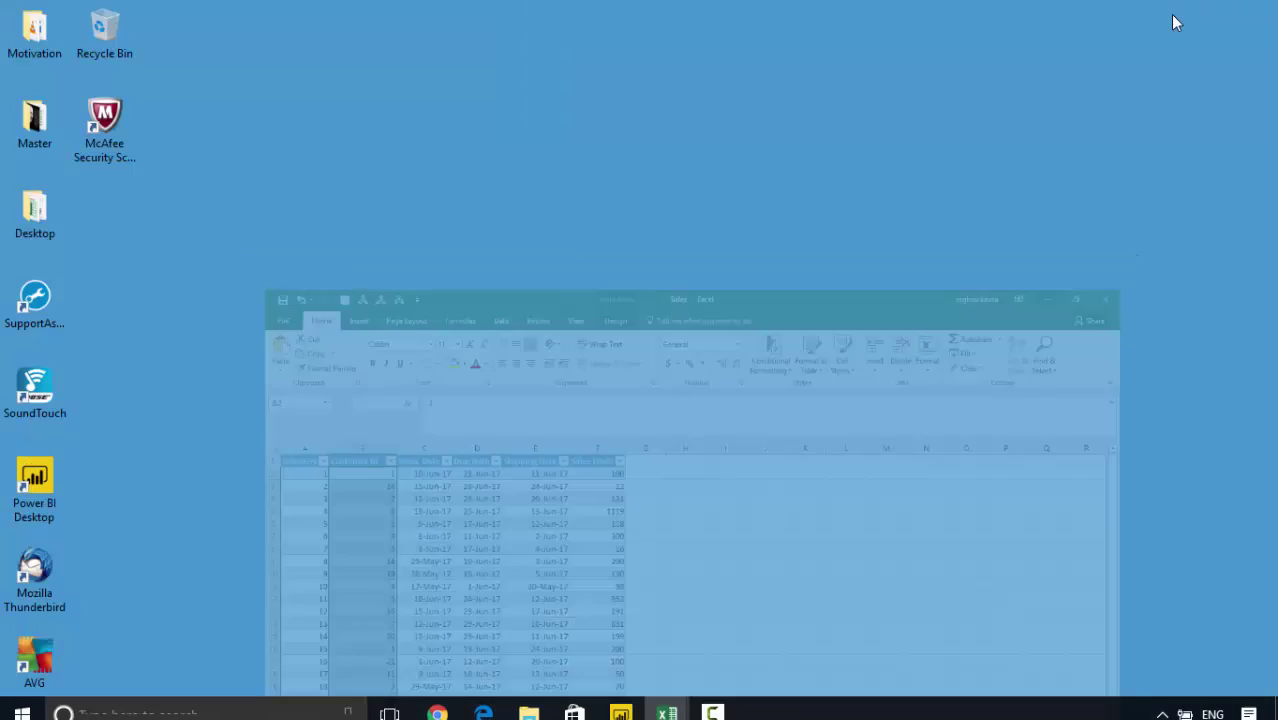
click(620, 701)
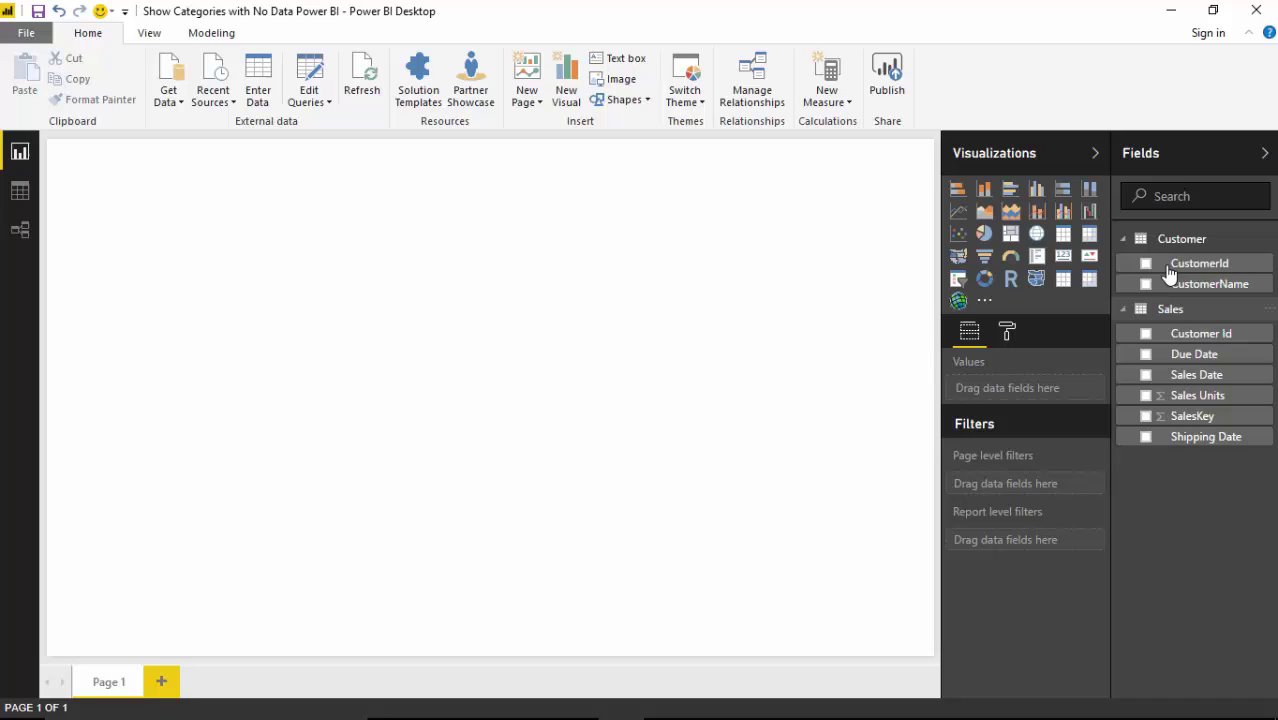
click(20, 190)
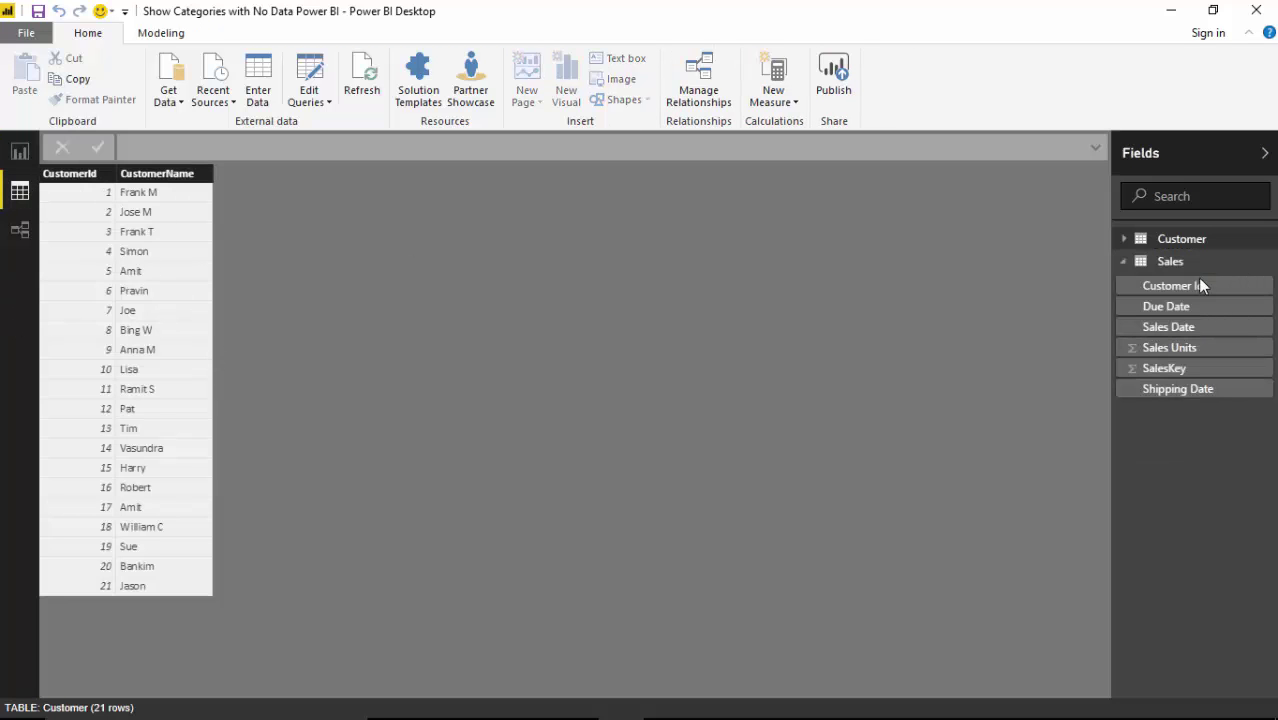
click(1170, 261)
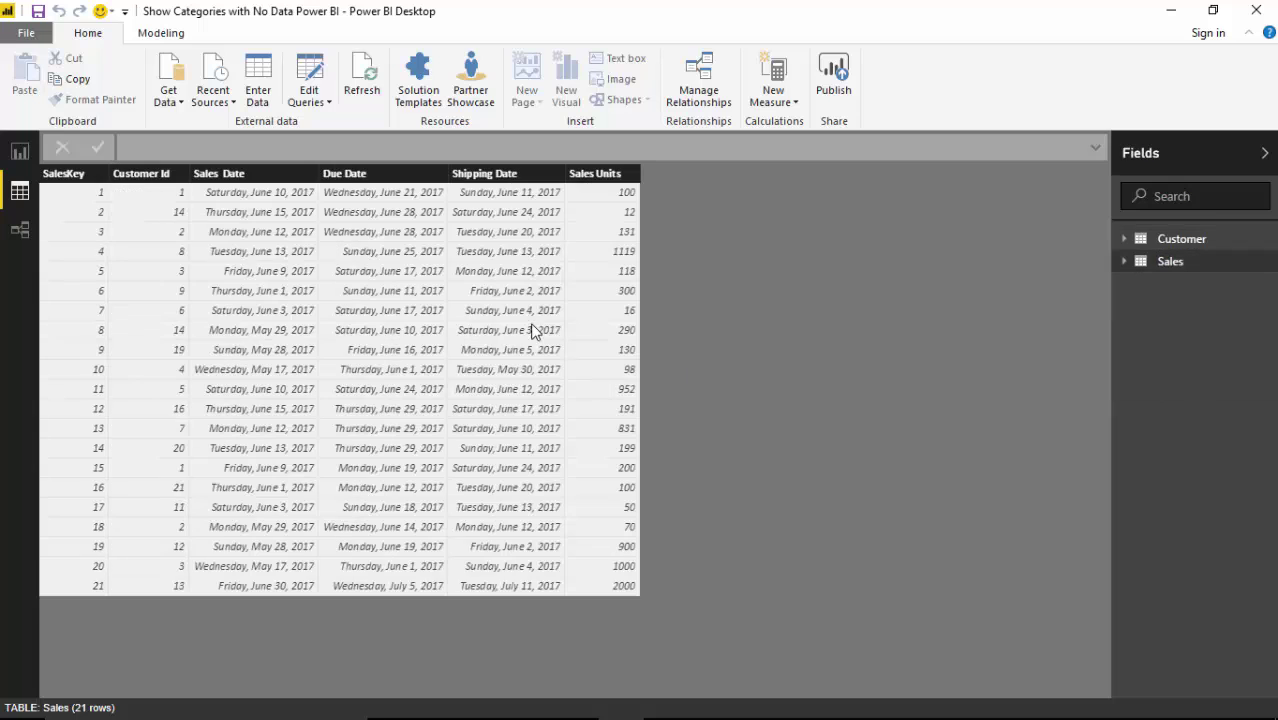
Step: Verify the many-to-one Sales Customer Id to Customer CustomerId relationship, then go back to the report
click(20, 230)
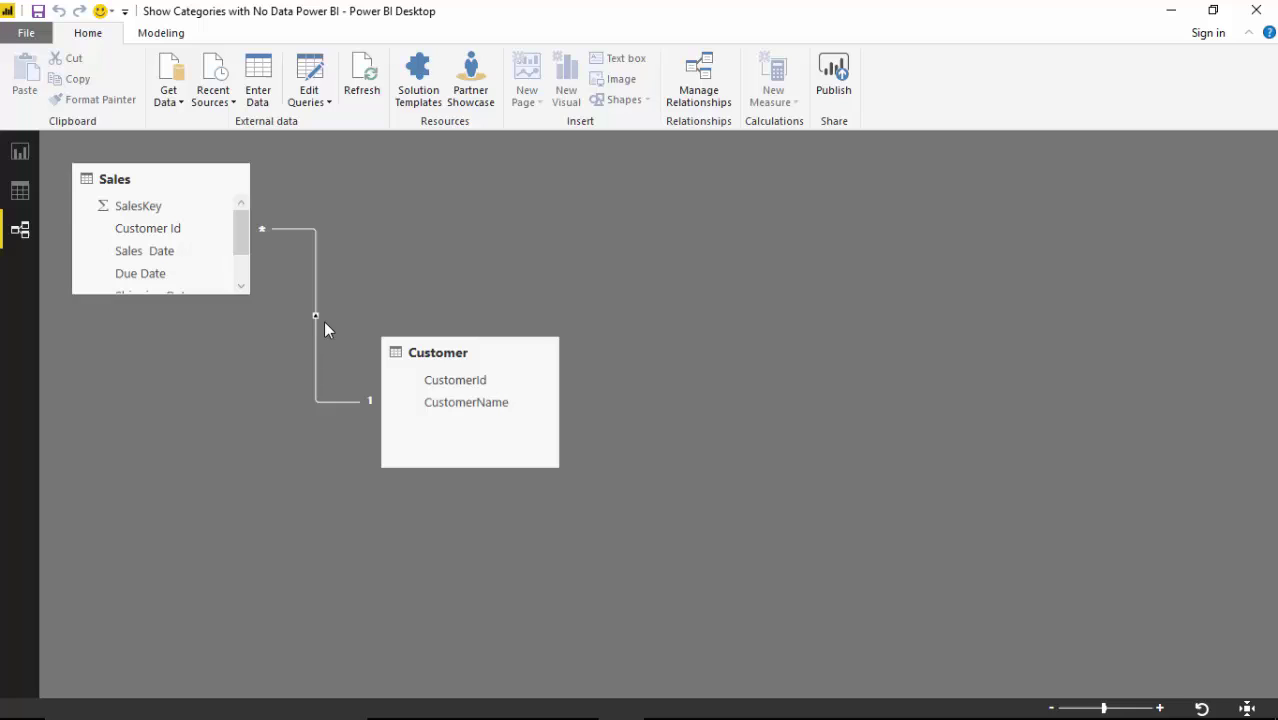
click(316, 317)
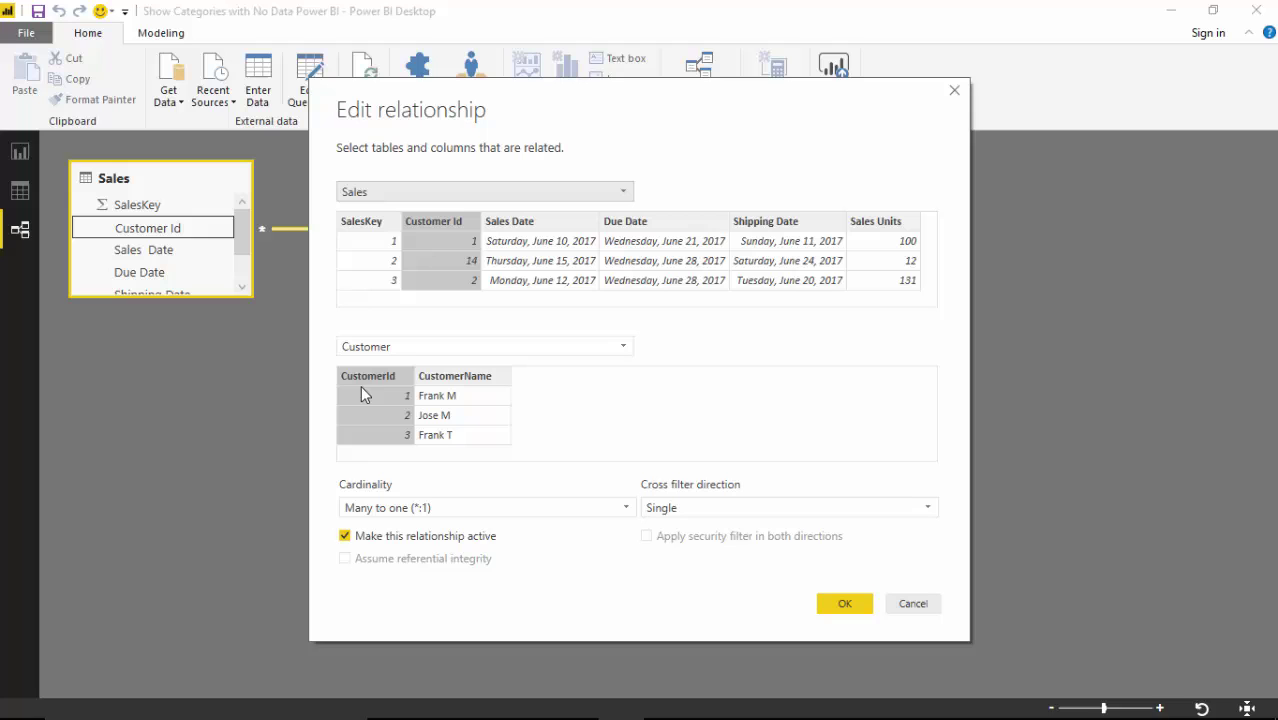
click(855, 613)
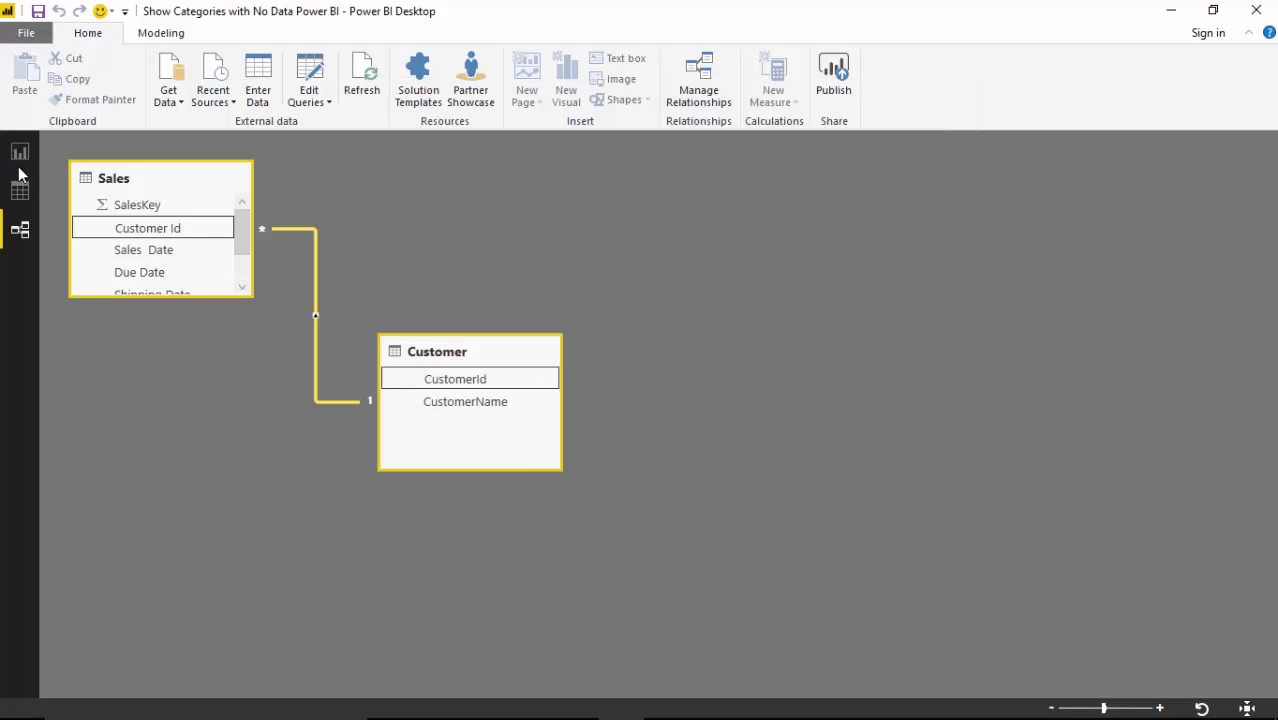
click(20, 151)
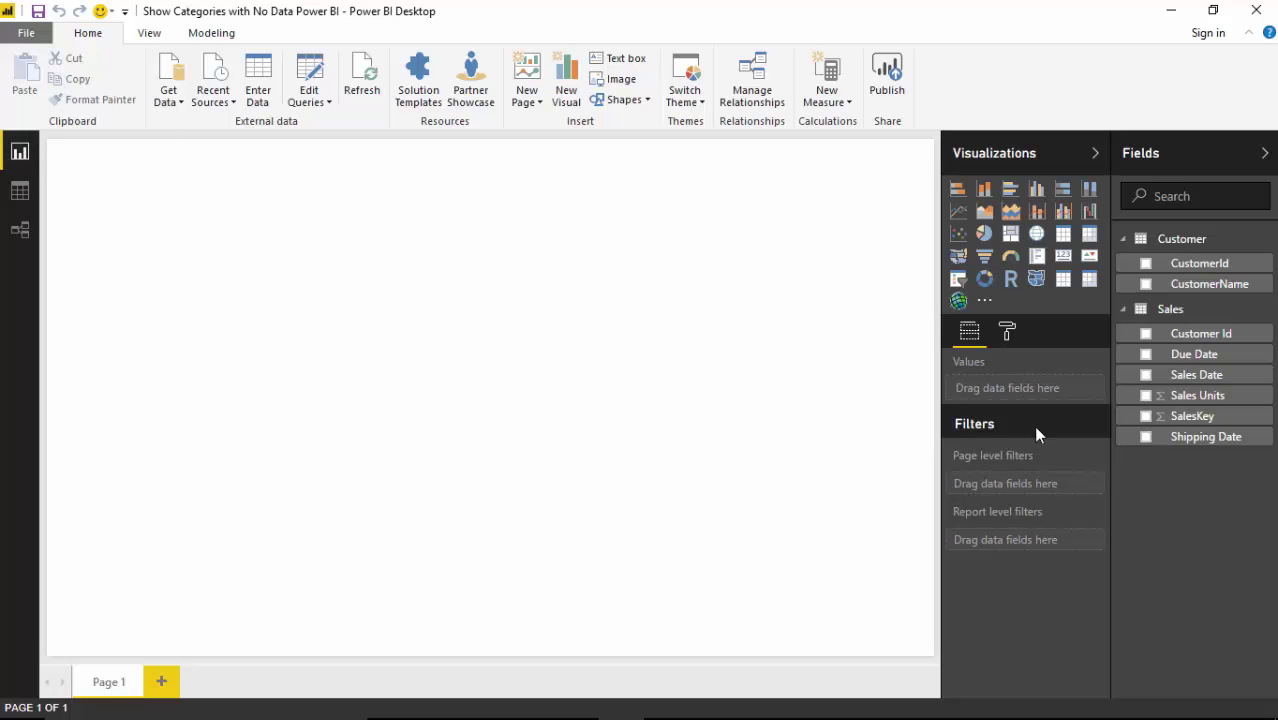
Step: Add a table visual with CustomerName and Sales Units (total 8807) and enlarge it
click(1063, 281)
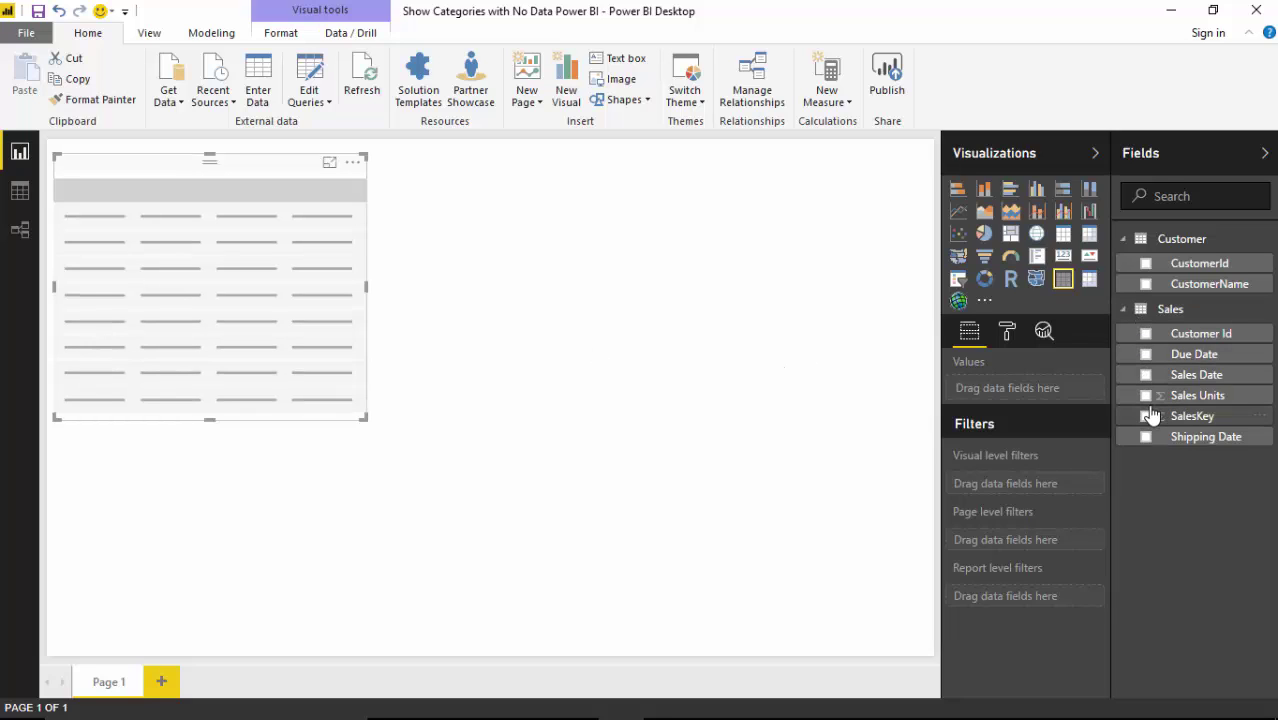
click(1146, 284)
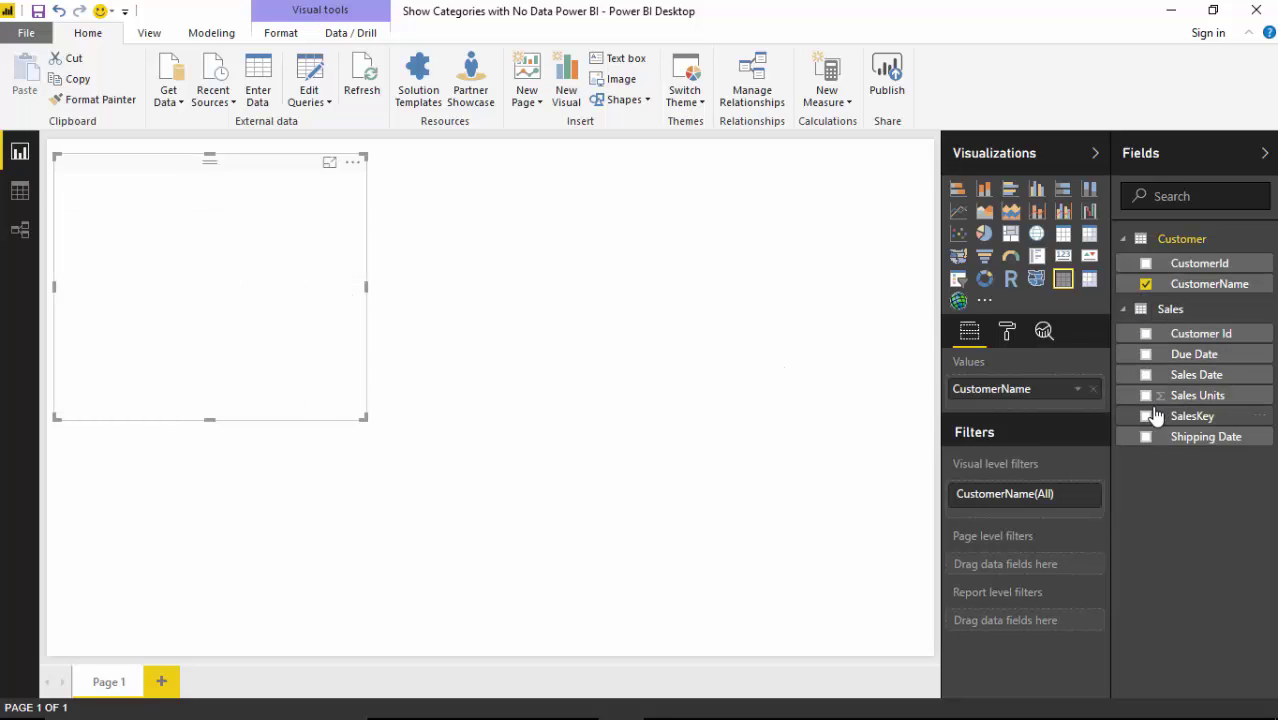
click(1146, 395)
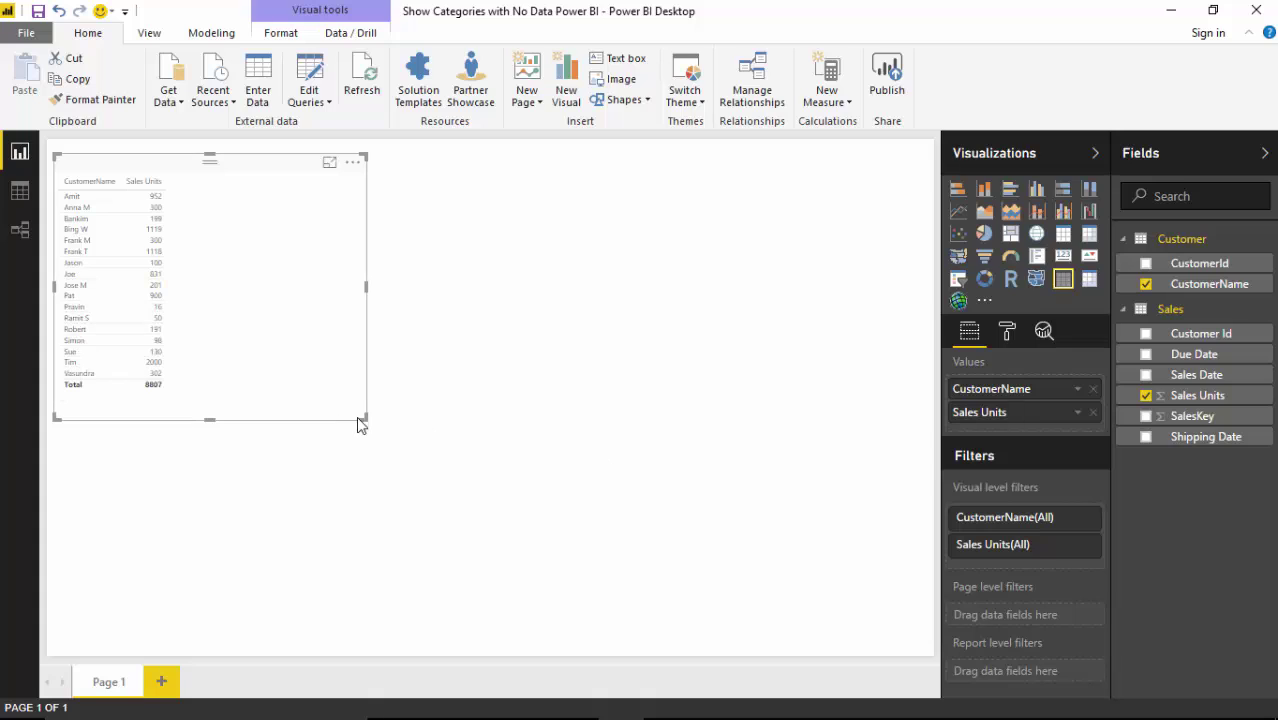
drag(366, 418, 562, 524)
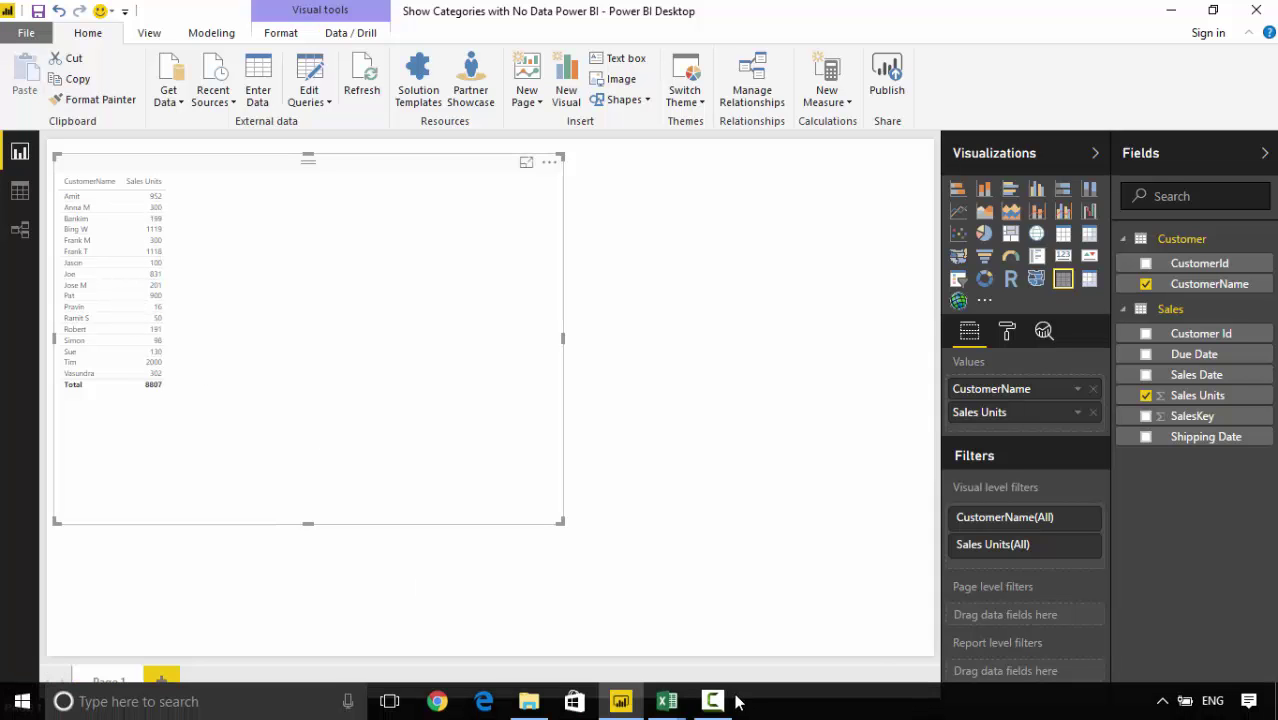
mouse_move(667, 701)
click(622, 635)
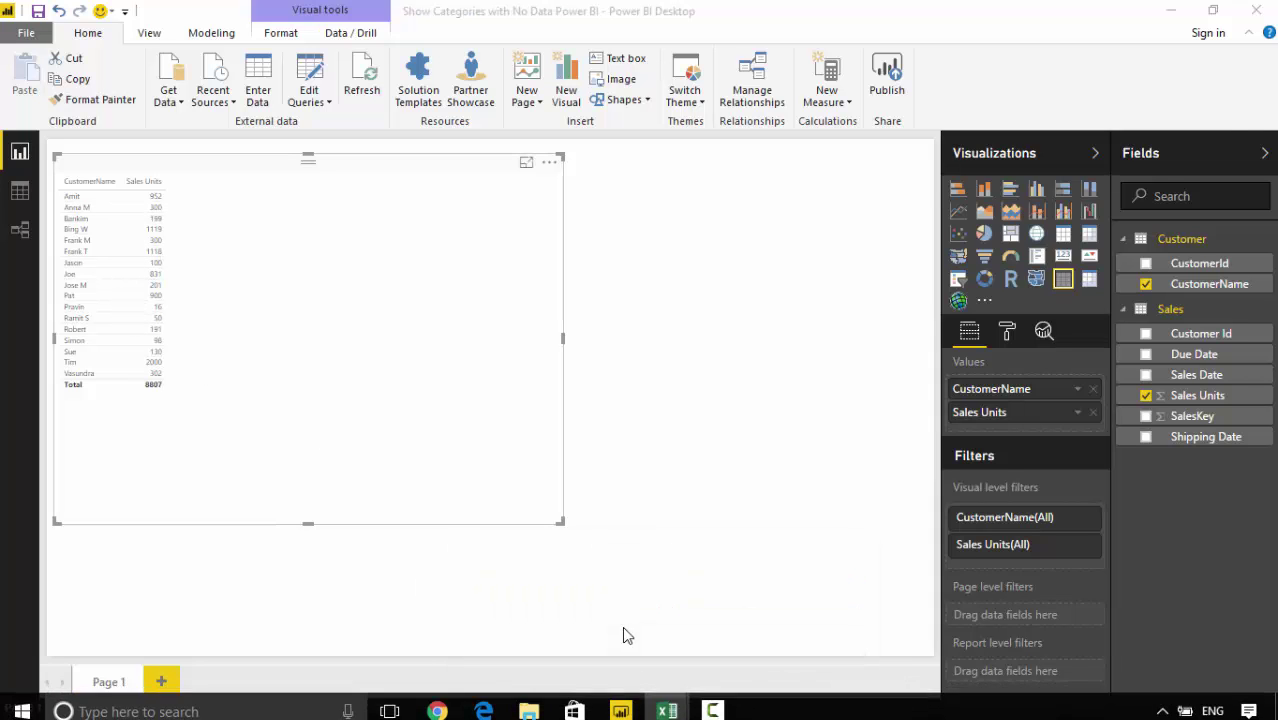
click(1172, 15)
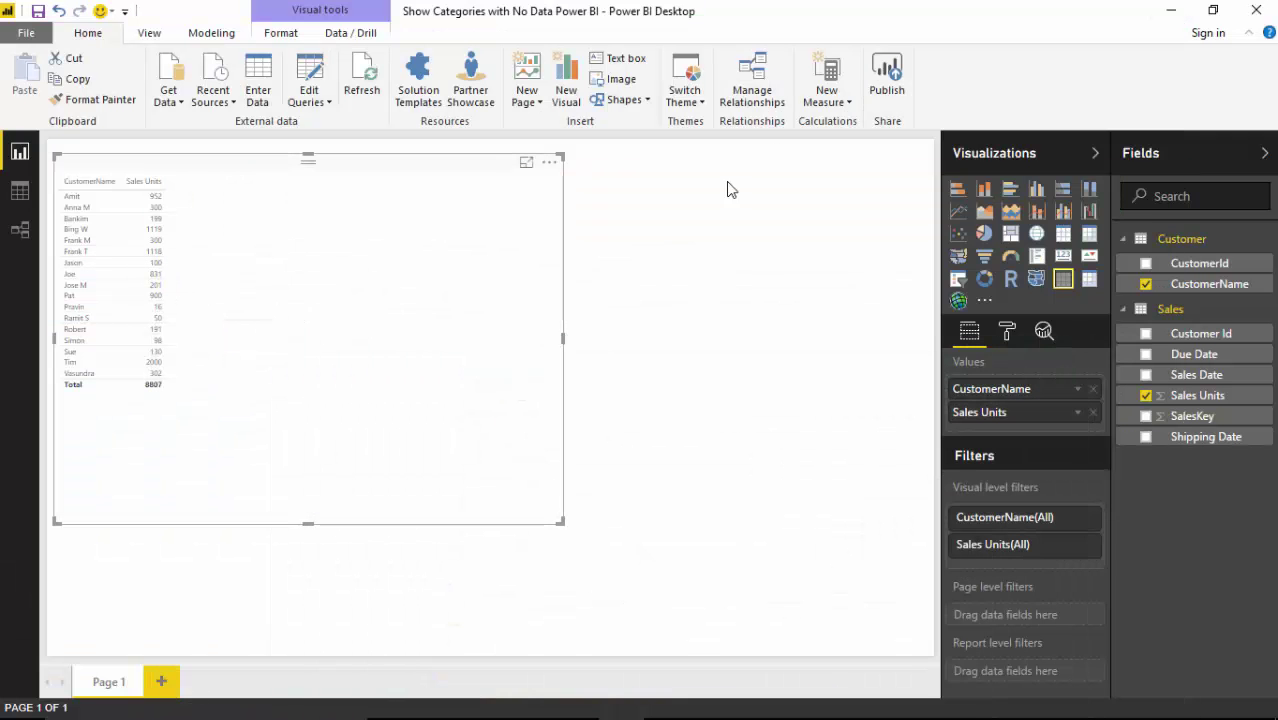
Step: Turn on Show items with no data for the CustomerName field
click(1078, 390)
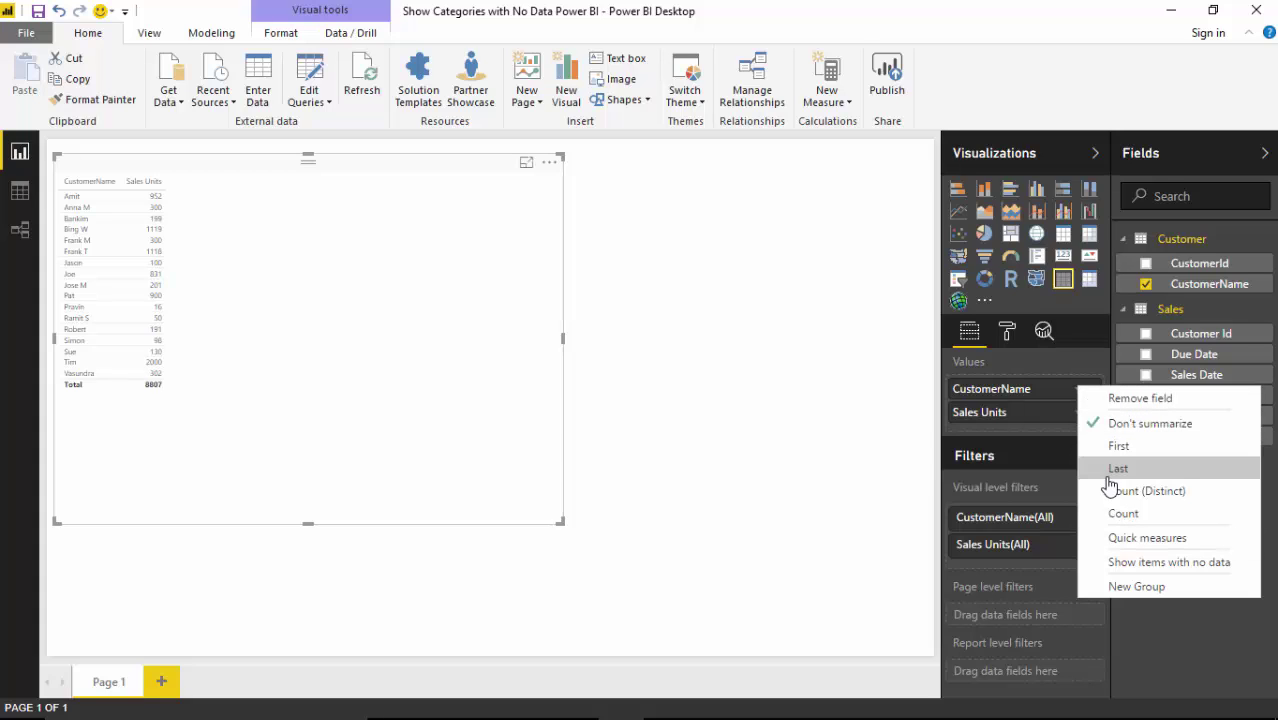
click(1129, 573)
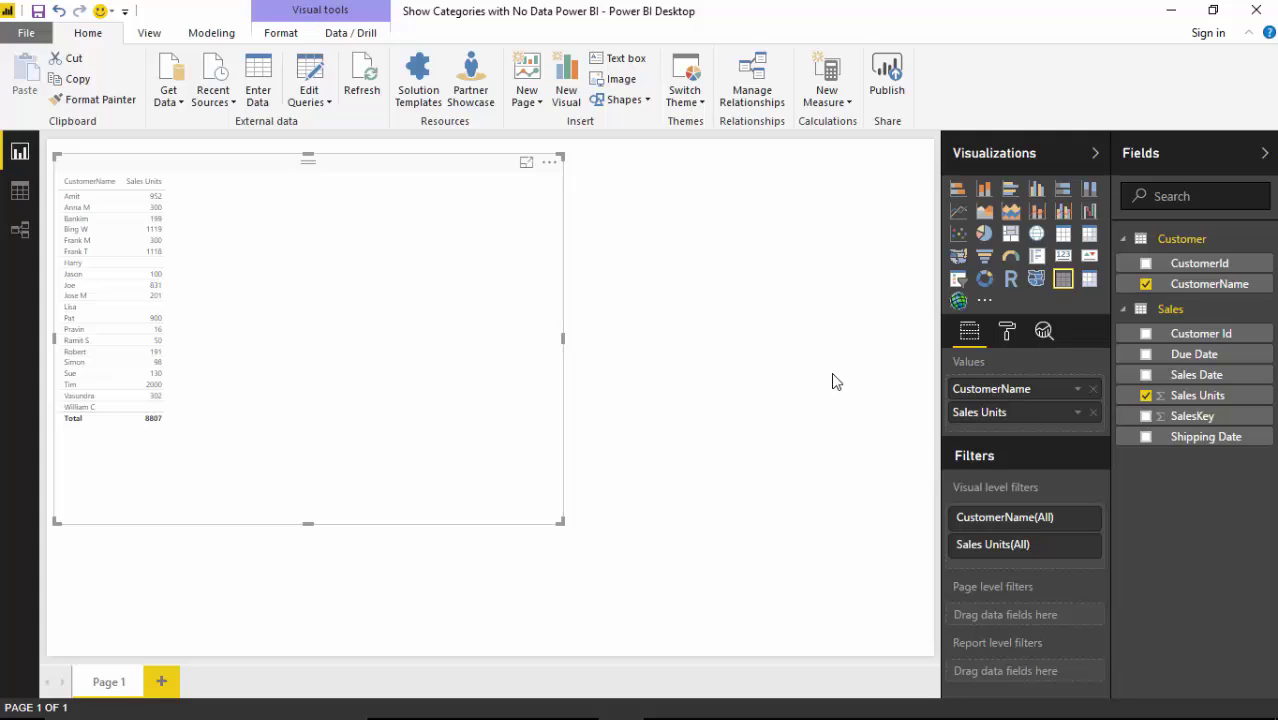
Step: Sort the table ascending by the Sales Units column header
click(128, 190)
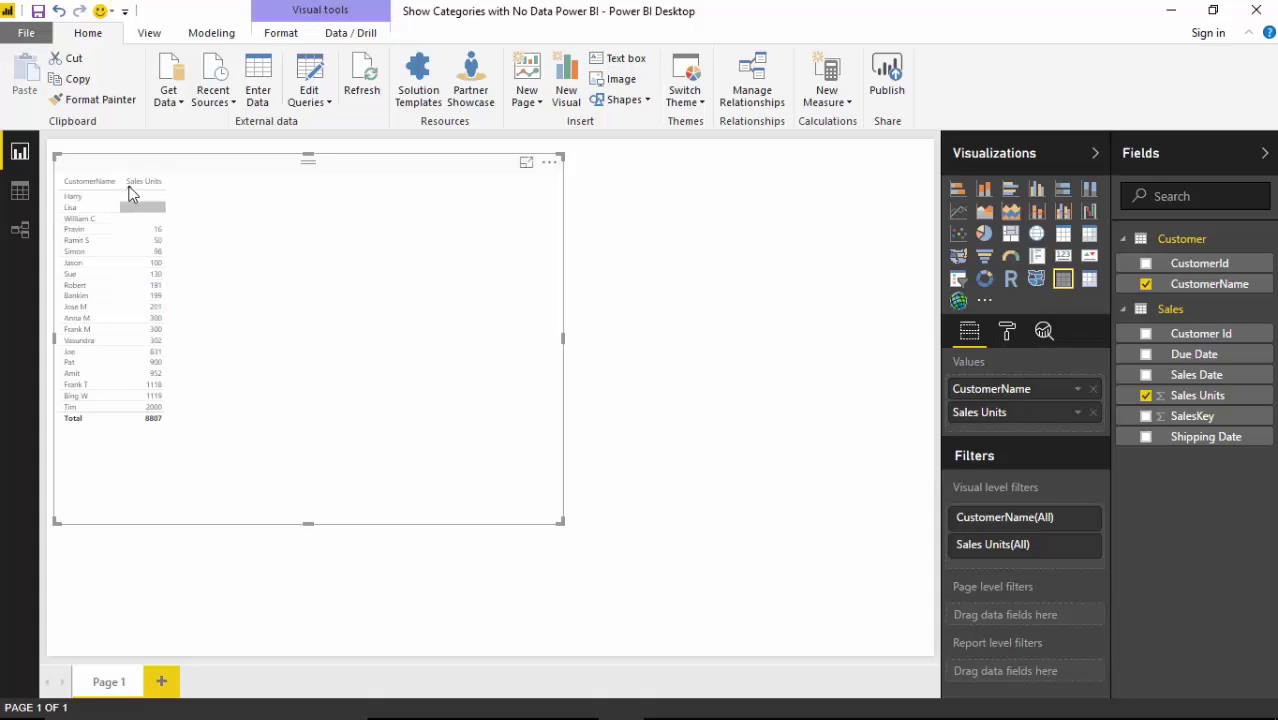